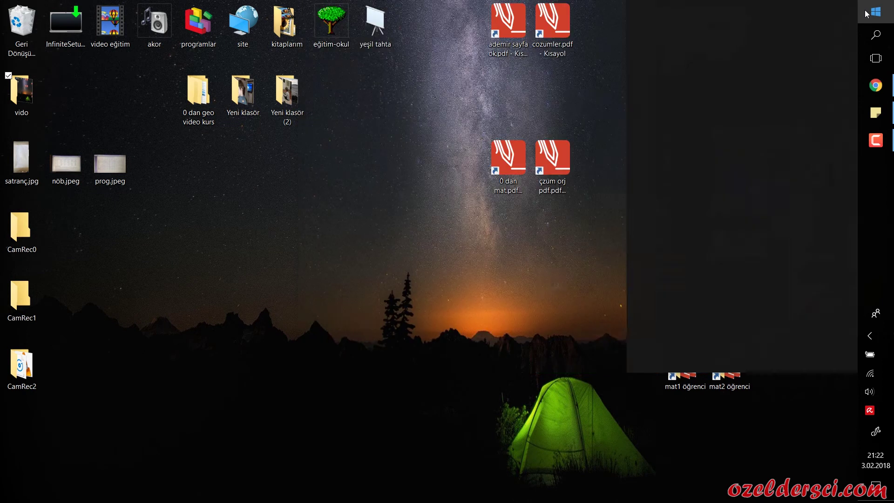
Find and open Paint 3D, and start a new blank project.
text(i)
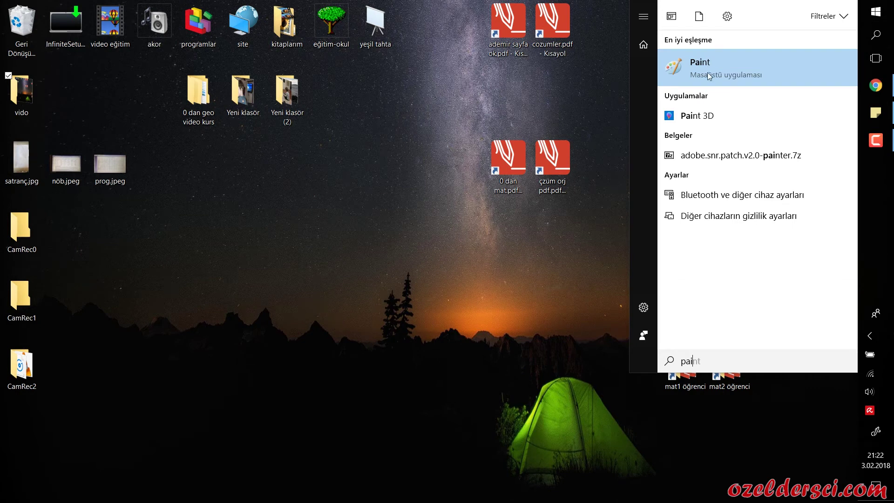
click(702, 117)
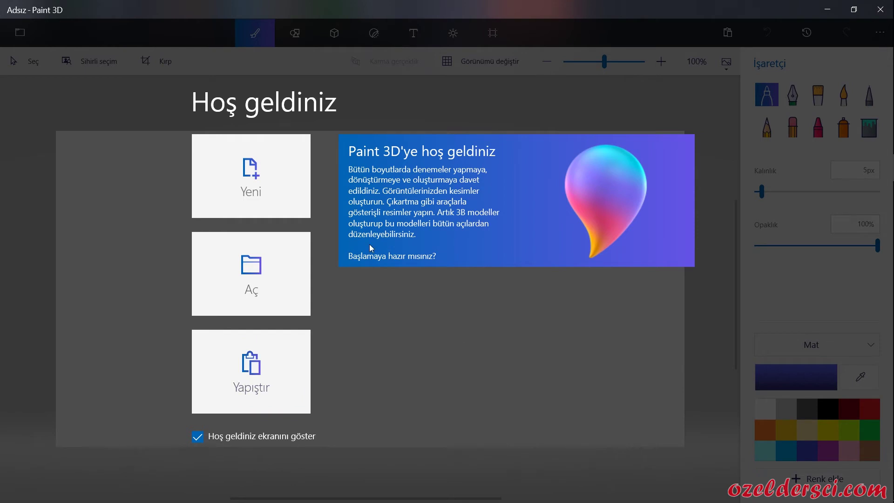
click(242, 178)
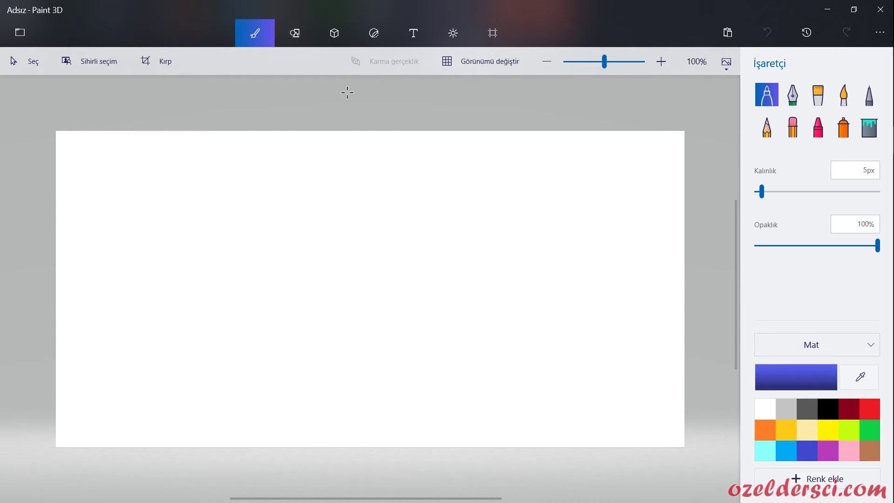
Expand the toolbar so the tool icons show their text labels.
click(880, 34)
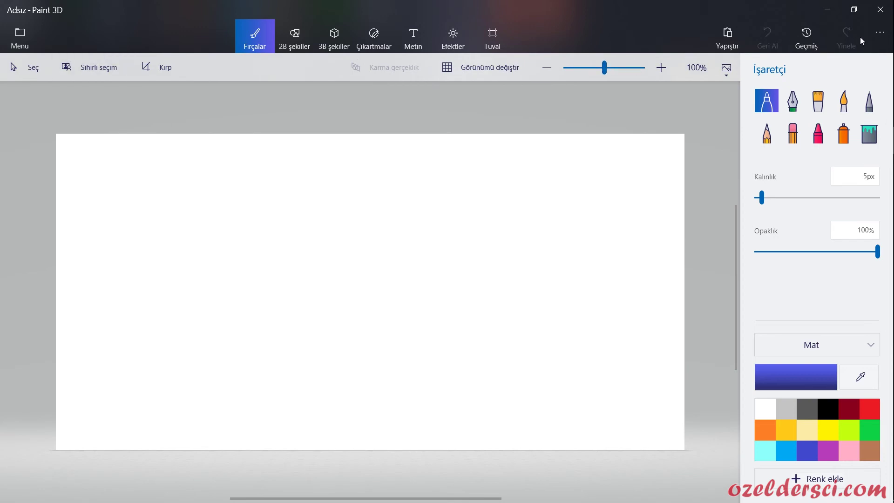
click(880, 36)
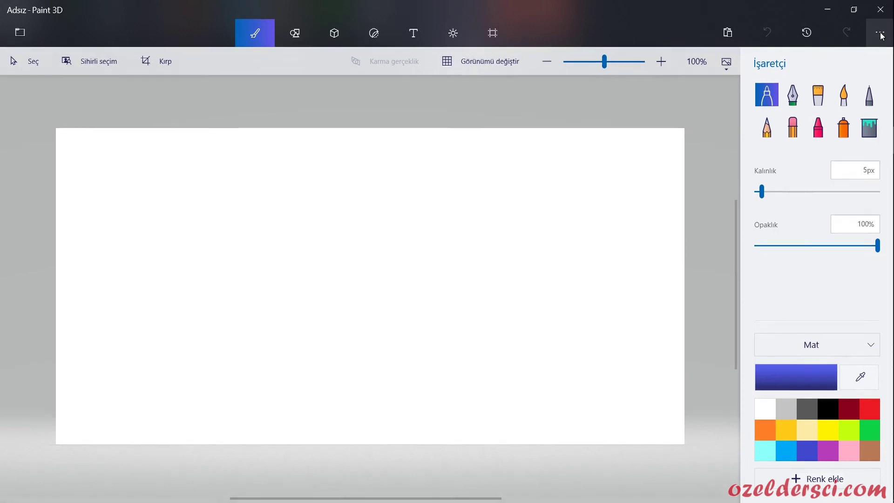
click(880, 36)
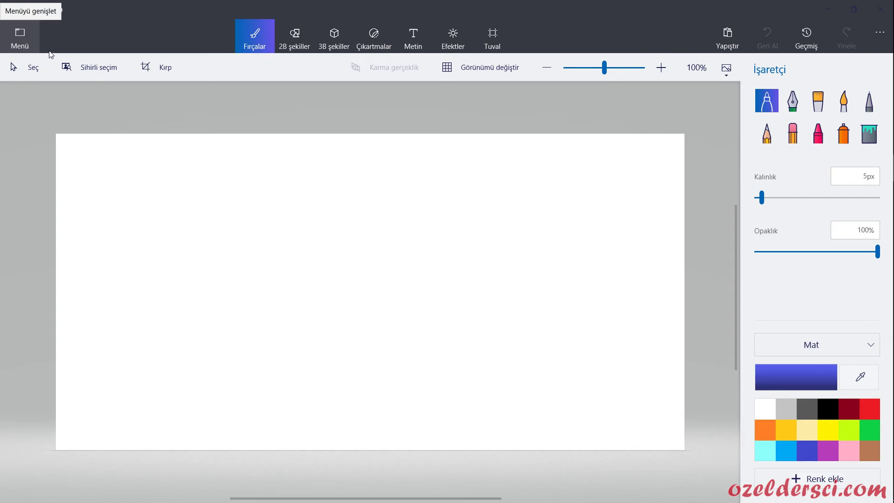
Look through the save-as options and the application settings, and return to the canvas.
click(20, 33)
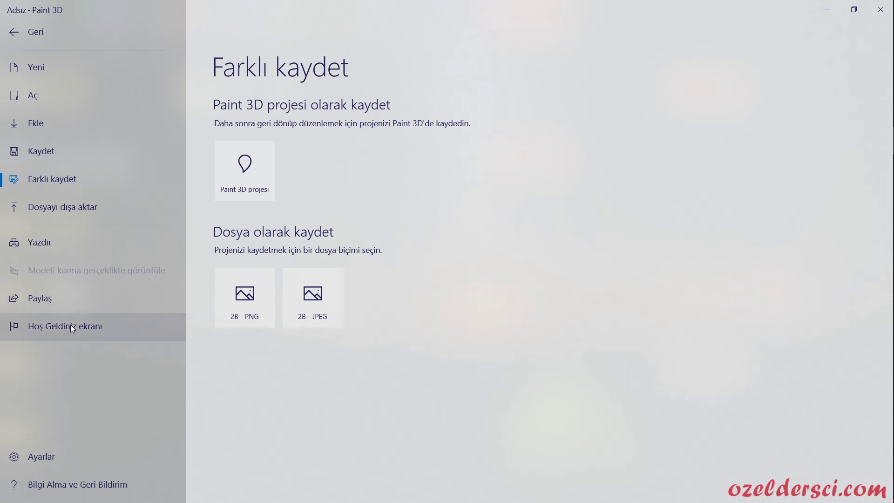
click(48, 460)
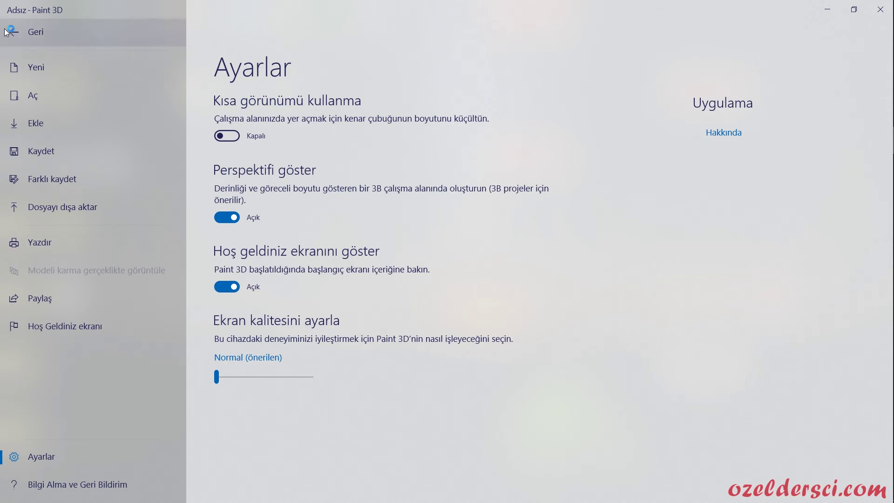
click(19, 31)
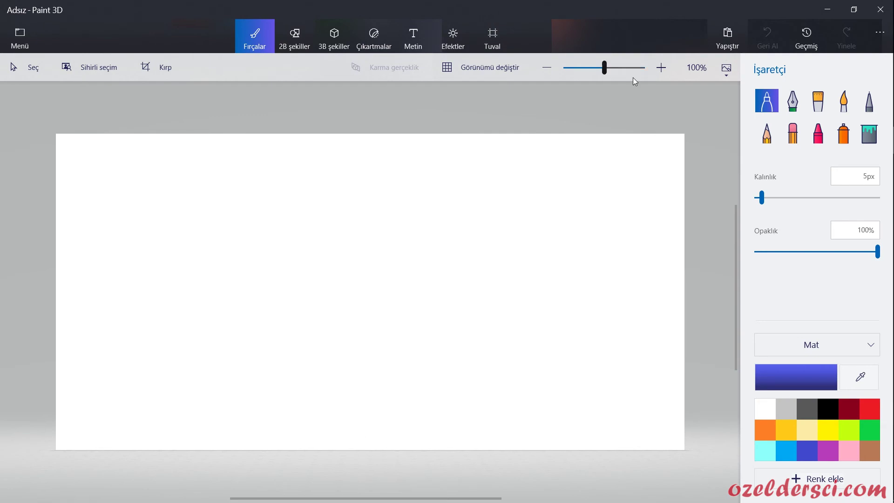
click(16, 32)
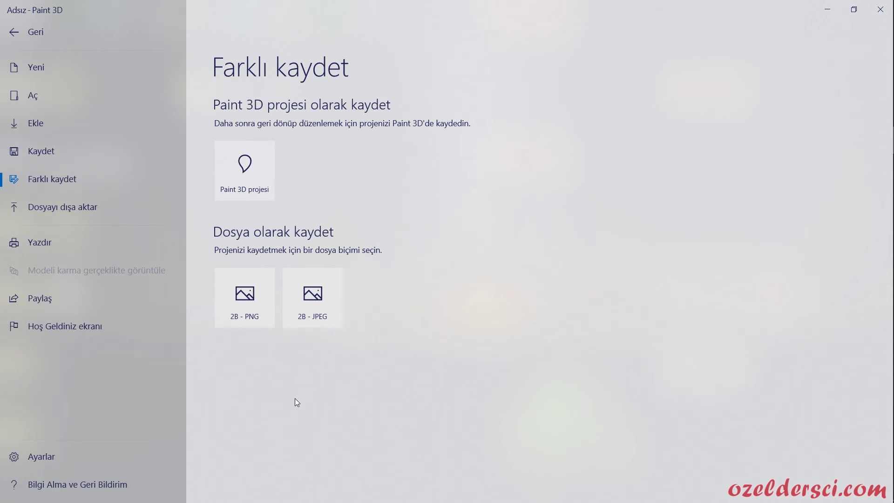
click(52, 452)
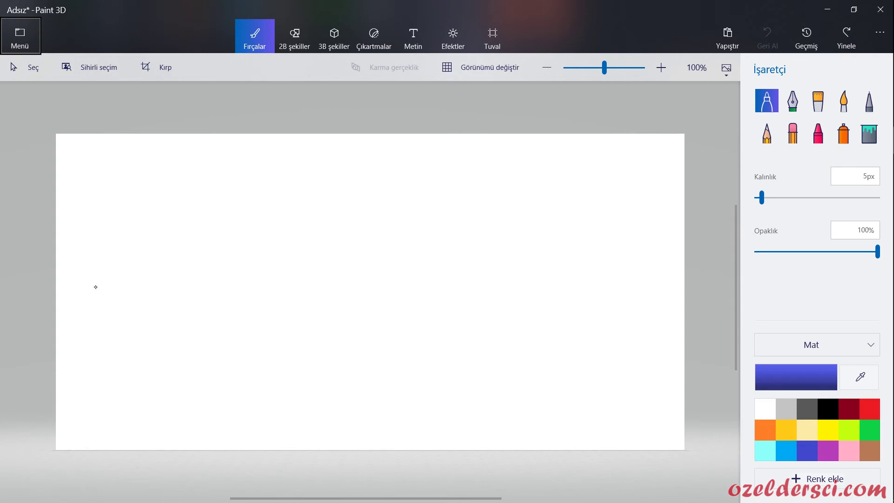
Handwrite the word "Merhaba" in the upper-left part of the canvas with the blue 5 px marker.
mouse_move(165, 218)
mouse_down()
mouse_move(180, 187)
mouse_move(185, 218)
mouse_up()
mouse_move(193, 210)
mouse_down()
mouse_move(204, 205)
mouse_move(206, 217)
mouse_up()
mouse_move(213, 219)
mouse_down()
mouse_move(245, 213)
mouse_move(254, 191)
mouse_move(275, 221)
mouse_up()
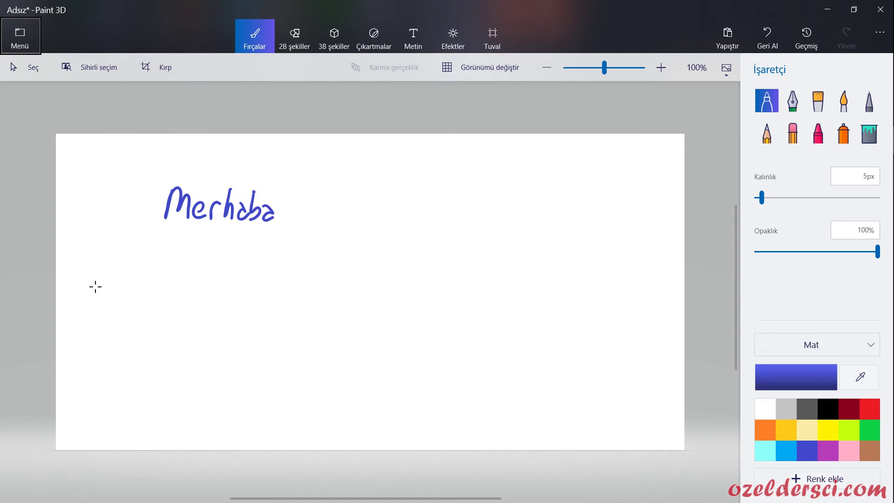
Handwrite the equation (2x-1)/3 = 7 to the right of "Merhaba" with the blue marker.
mouse_move(362, 194)
mouse_down()
mouse_move(378, 216)
mouse_move(401, 216)
mouse_up()
mouse_move(401, 202)
mouse_down()
mouse_move(389, 217)
mouse_move(421, 204)
mouse_up()
drag(437, 187, 439, 218)
drag(371, 229, 459, 223)
drag(410, 237, 413, 254)
mouse_move(462, 223)
mouse_down()
mouse_move(490, 219)
mouse_move(497, 230)
mouse_up()
mouse_move(511, 210)
mouse_down()
mouse_move(521, 242)
mouse_move(549, 223)
mouse_up()
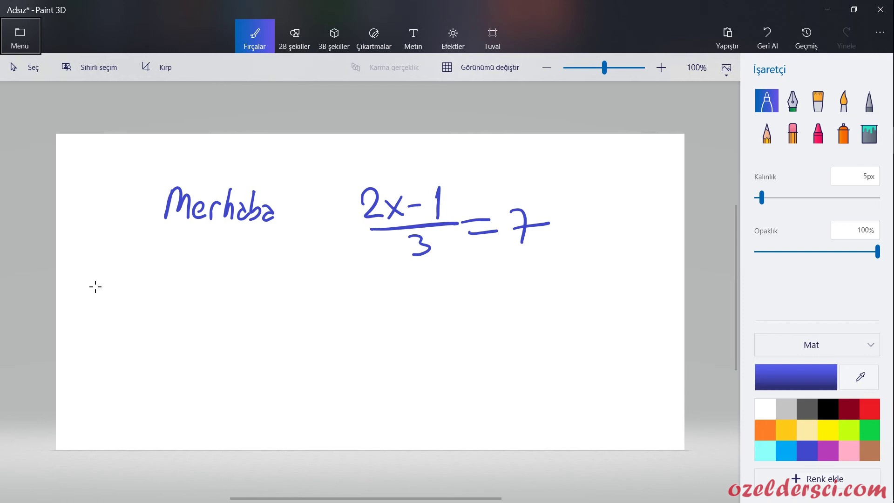
Draw several freehand blue scribbles and zigzags below "Merhaba" and the equation with the marker.
mouse_move(220, 271)
mouse_down()
mouse_move(229, 296)
mouse_move(255, 280)
mouse_move(259, 300)
mouse_up()
mouse_move(313, 274)
mouse_down()
mouse_move(336, 310)
mouse_move(319, 322)
mouse_up()
drag(383, 285, 362, 330)
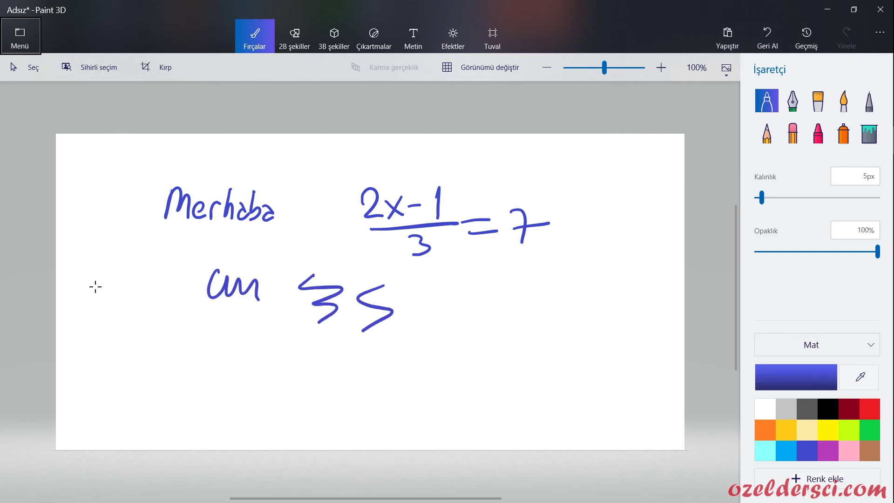
drag(336, 244, 321, 284)
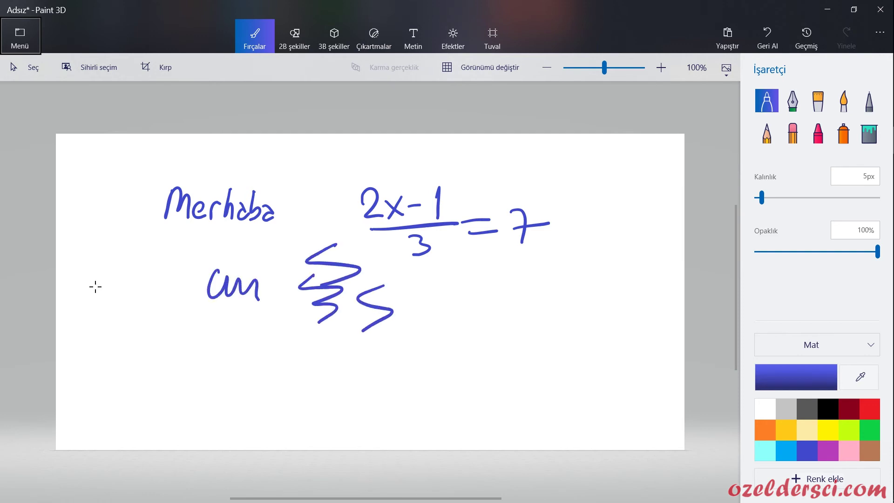
Check the file export options and return to the drawing.
click(13, 32)
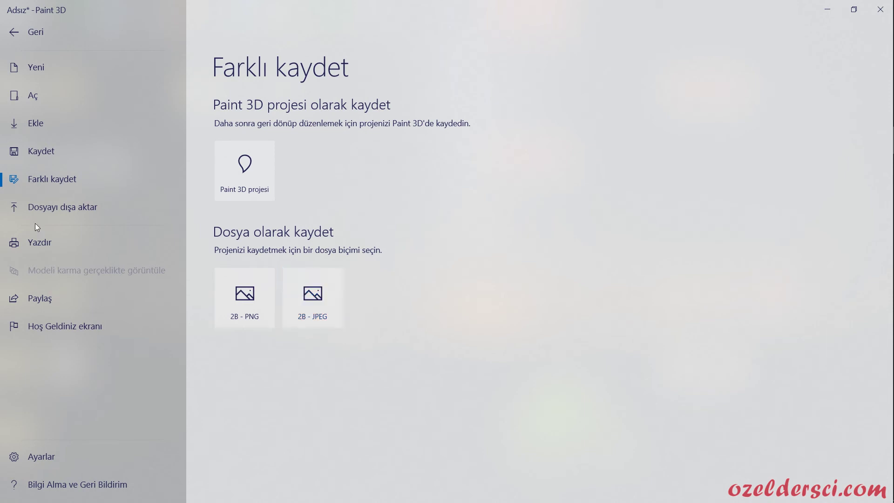
click(58, 207)
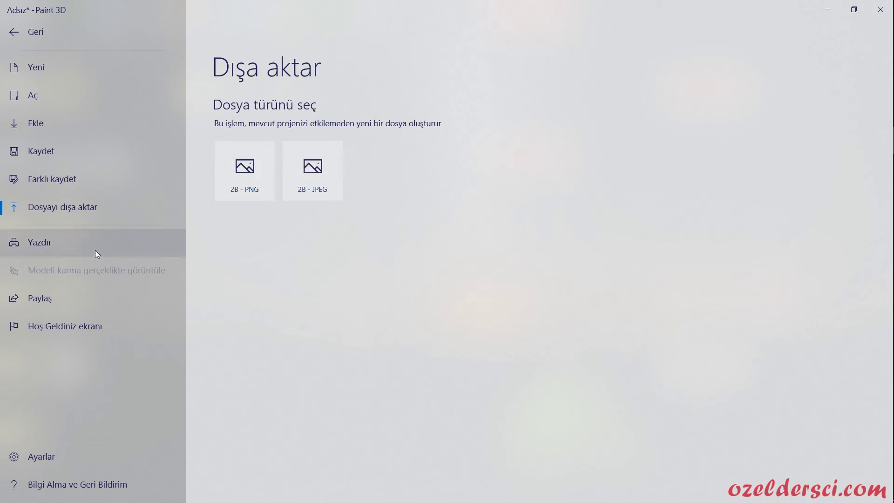
click(11, 37)
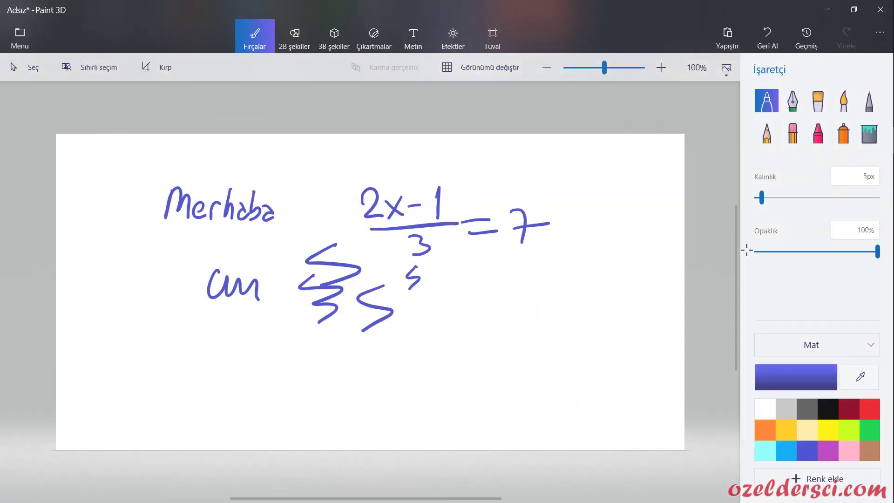
Scribble below the equation, set the marker thickness to 23 px, and draw two thick blue zigzags on the canvas's lower and right areas.
drag(492, 257, 508, 287)
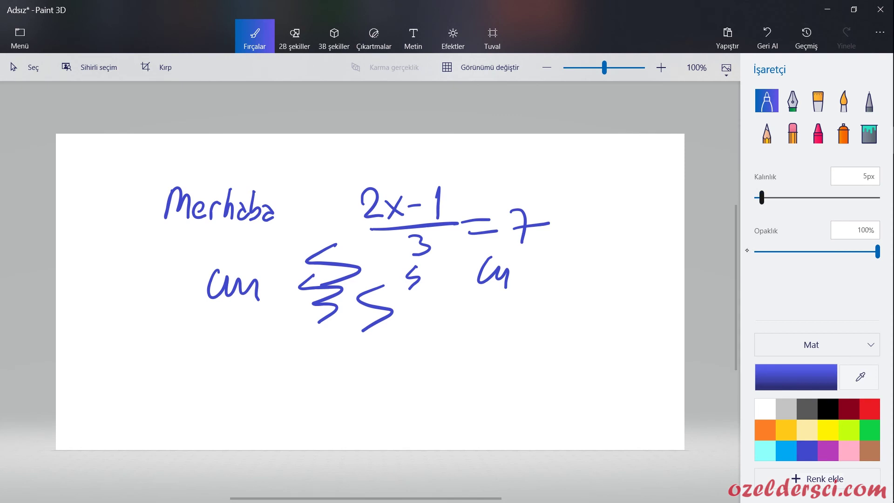
drag(762, 198, 784, 198)
mouse_move(598, 270)
mouse_down()
mouse_move(606, 326)
mouse_move(596, 342)
mouse_up()
mouse_move(417, 342)
mouse_down()
mouse_move(456, 368)
mouse_move(440, 389)
mouse_up()
Lower the marker opacity to 34% and draw overlapping translucent blue strokes below the equation plus one zigzag to its right.
drag(878, 251, 797, 252)
mouse_move(386, 368)
mouse_down()
mouse_move(461, 309)
mouse_move(426, 302)
mouse_move(507, 333)
mouse_up()
mouse_move(529, 290)
mouse_down()
mouse_move(499, 305)
mouse_move(484, 354)
mouse_up()
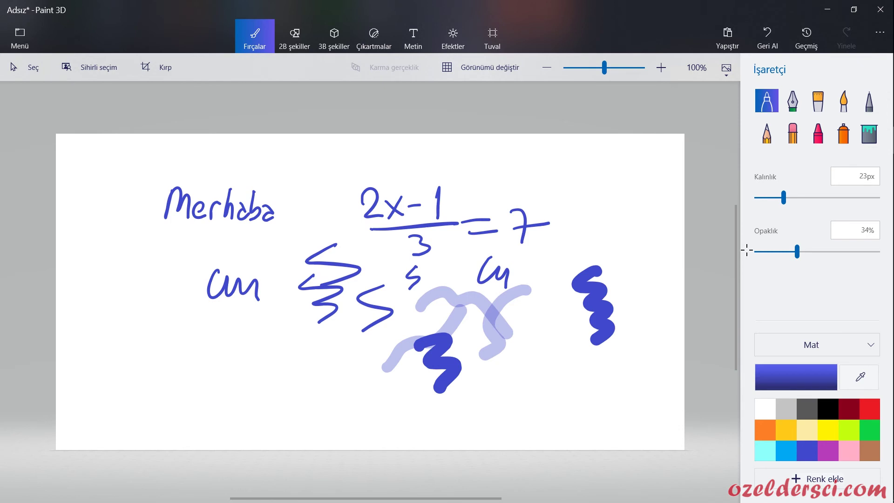
drag(451, 322, 541, 301)
mouse_move(484, 282)
mouse_down()
mouse_move(498, 360)
mouse_move(491, 312)
mouse_move(531, 281)
mouse_up()
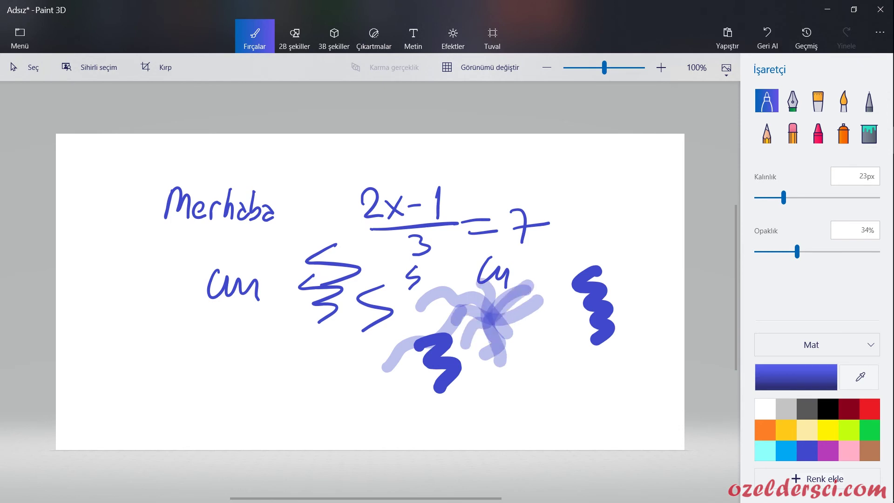
mouse_move(607, 206)
mouse_down()
mouse_move(603, 235)
mouse_move(592, 241)
mouse_up()
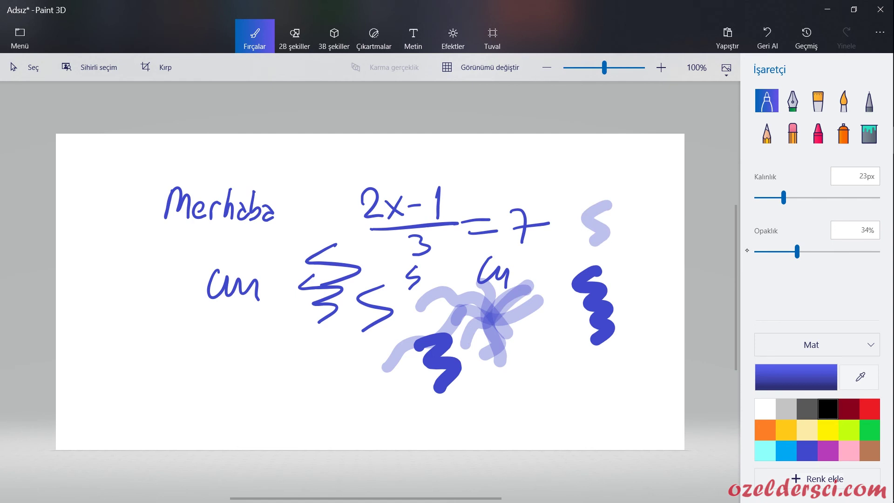
Change the marker color to red and draw translucent zigzags and diagonal strokes across the lower-left part of the canvas.
click(869, 409)
drag(316, 354, 305, 414)
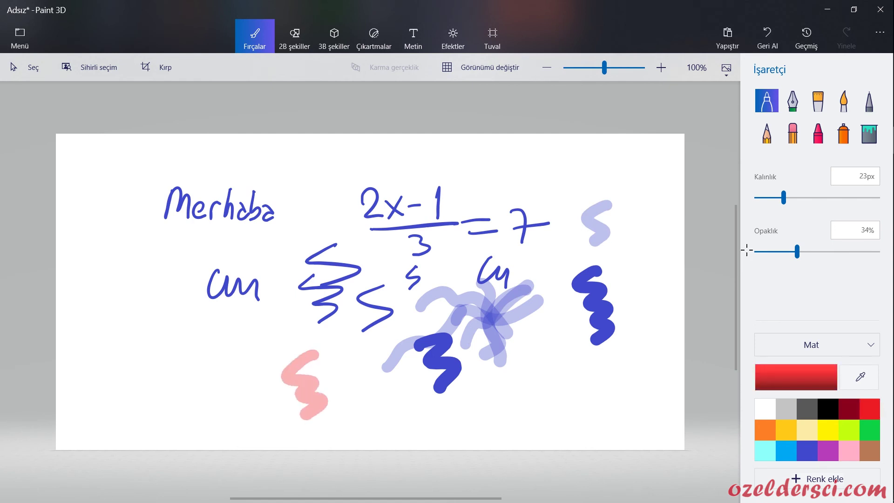
drag(378, 397, 368, 422)
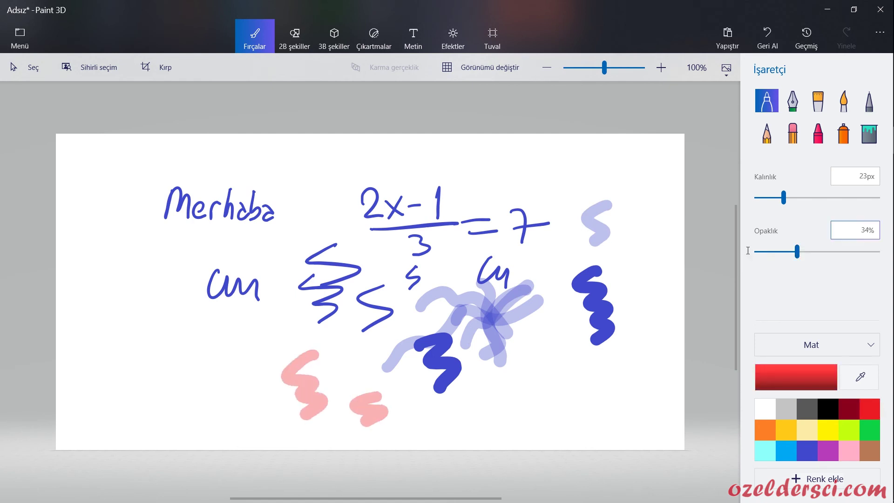
drag(230, 339, 214, 405)
drag(152, 331, 149, 392)
drag(196, 332, 277, 246)
drag(228, 334, 305, 270)
drag(254, 350, 345, 291)
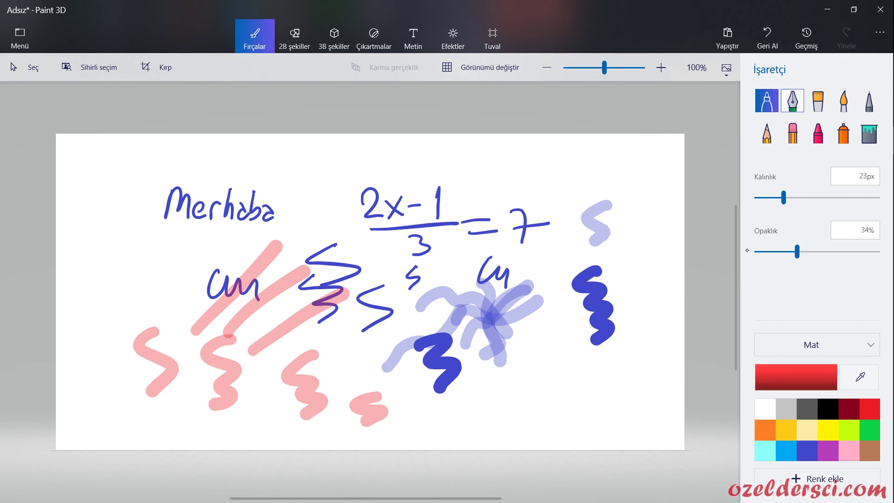
Switch to the calligraphy pen and draw red 15 px squiggles along the upper part of the canvas, above the text and equation.
click(793, 100)
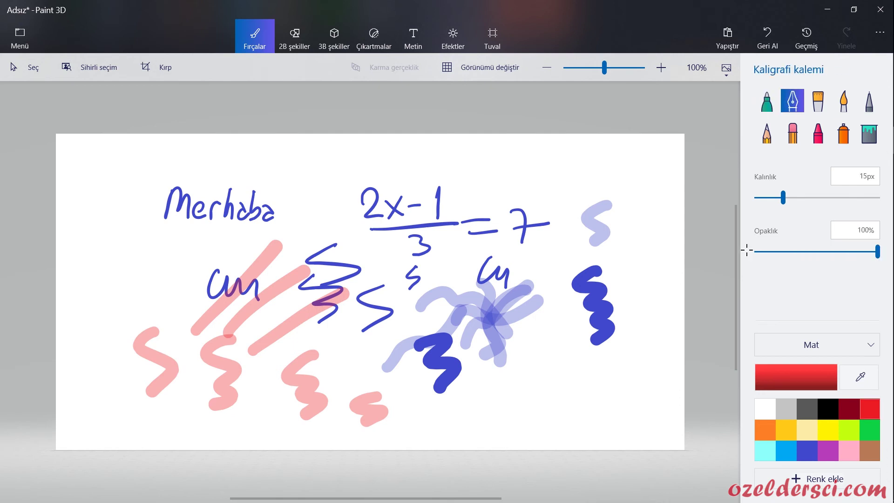
mouse_move(262, 153)
mouse_down()
mouse_move(292, 210)
mouse_move(311, 281)
mouse_up()
mouse_move(344, 172)
mouse_down()
mouse_move(399, 176)
mouse_move(415, 191)
mouse_up()
drag(498, 163, 532, 201)
mouse_move(577, 175)
mouse_down()
mouse_move(565, 180)
mouse_move(580, 197)
mouse_up()
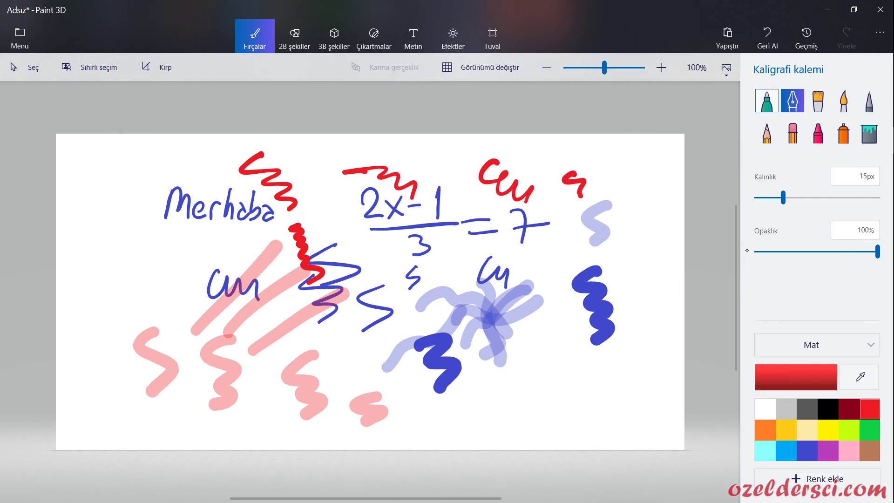
Draw red marker zigzags in the upper-right area at 34% and 100% opacity, and set the marker thickness to 11 px.
click(766, 101)
drag(626, 168, 631, 213)
drag(797, 251, 890, 252)
drag(547, 156, 548, 205)
drag(783, 197, 768, 197)
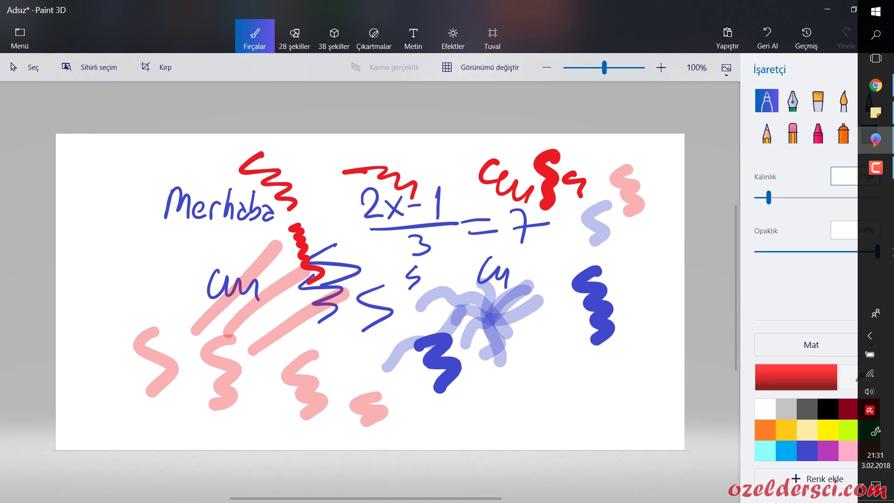
Draw three red zigzags with the calligraphy pen in the lower-right area of the canvas.
click(793, 101)
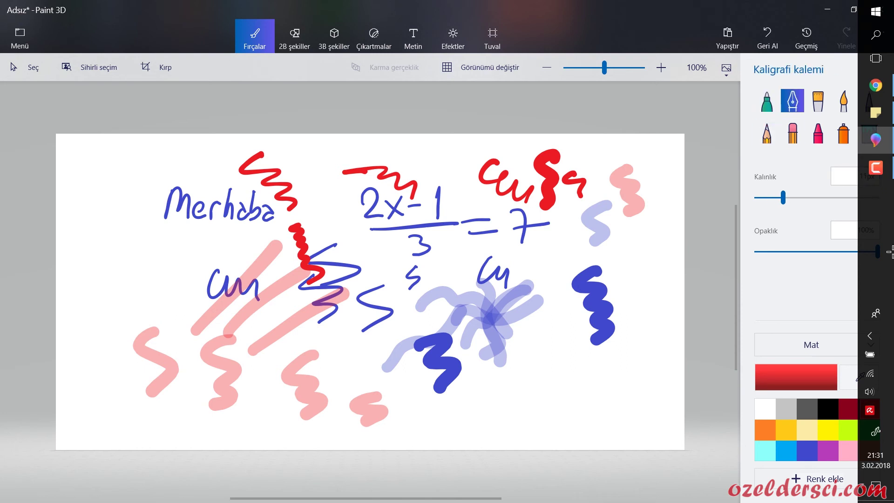
mouse_move(577, 348)
mouse_down()
mouse_move(570, 386)
mouse_move(581, 401)
mouse_up()
mouse_move(514, 378)
mouse_down()
mouse_move(519, 400)
mouse_move(504, 420)
mouse_up()
drag(547, 382, 541, 405)
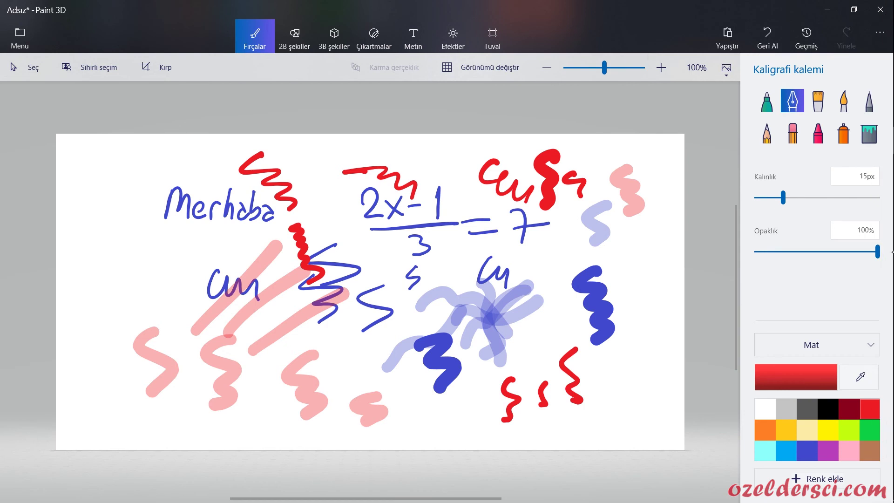
Set the marker thickness to 15 px and draw a red zigzag near the canvas's left edge, beside "Merhaba".
click(766, 100)
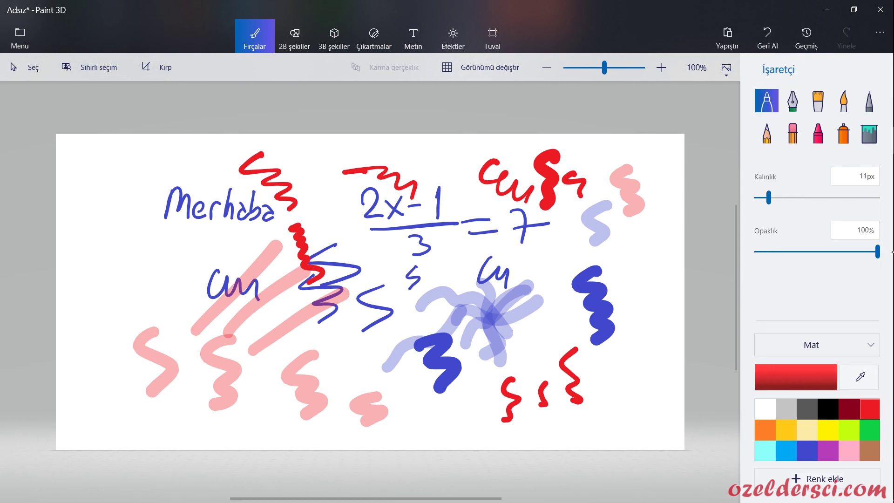
mouse_move(892, 251)
key(Right)
key(Right)
key(Right)
key(Right)
key(Right)
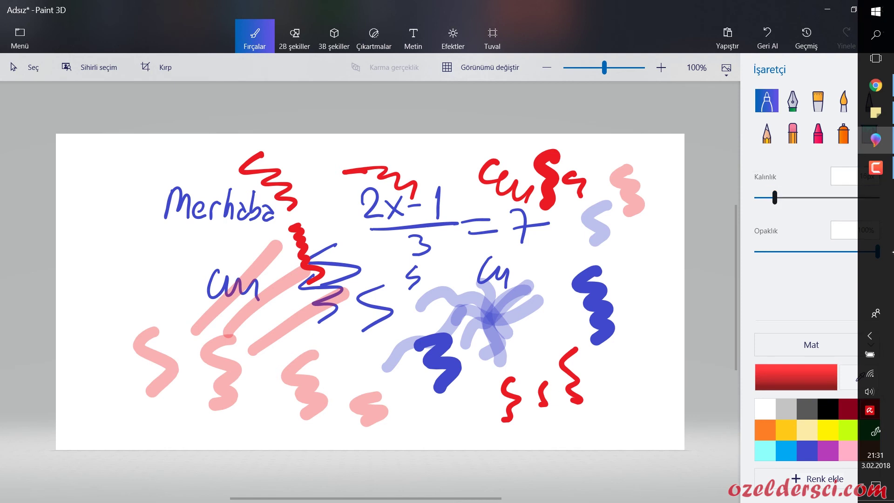
key(Left)
click(866, 176)
key(BackSpace)
text(6)
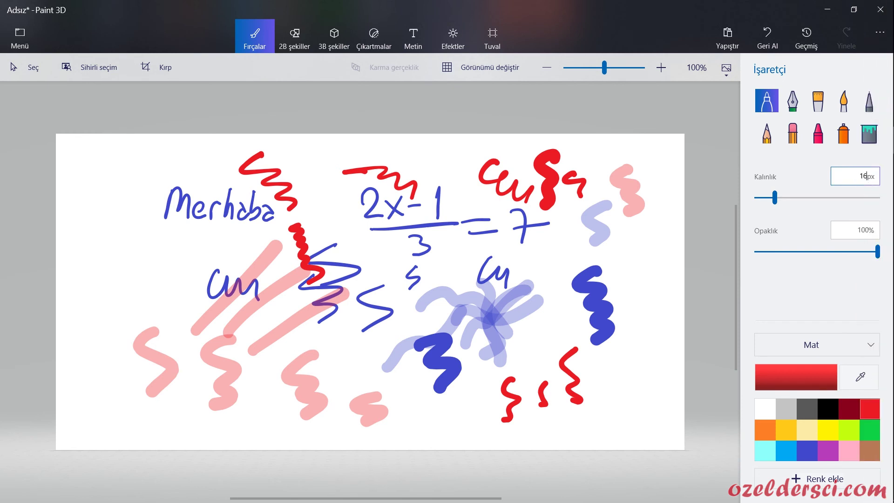
key(BackSpace)
drag(106, 202, 128, 289)
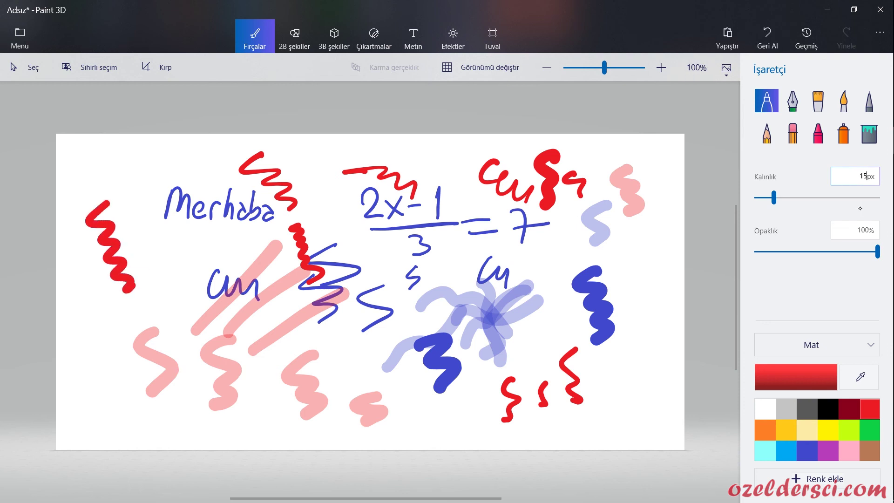
Compare the marker and calligraphy pen thickness, and draw a 15 px red calligraphy zigzag beside the marker one.
click(793, 100)
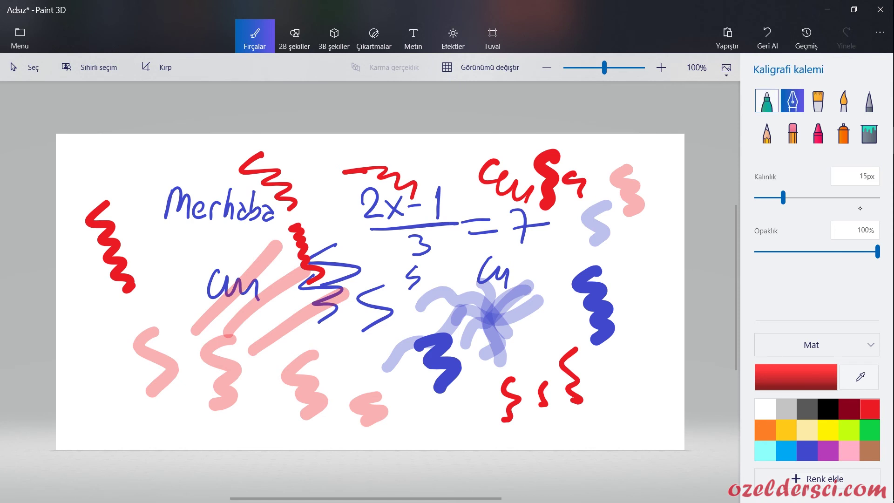
click(767, 100)
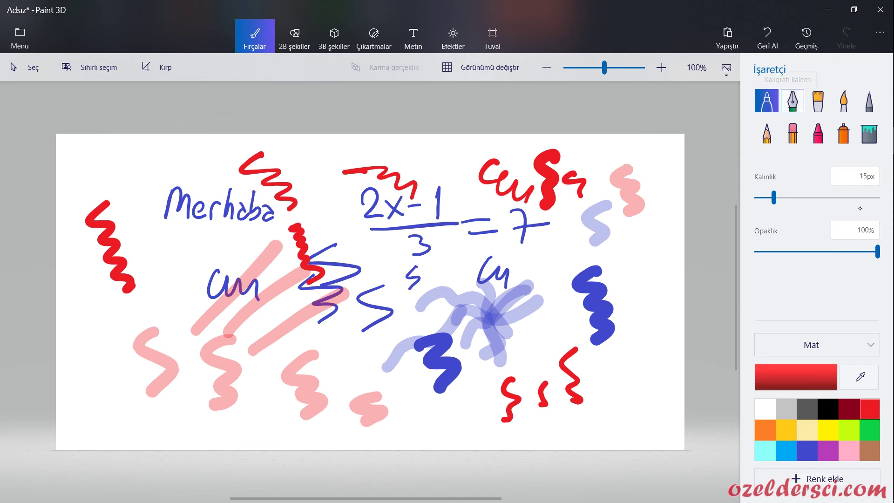
click(793, 101)
mouse_move(147, 188)
mouse_down()
mouse_move(145, 237)
mouse_move(176, 281)
mouse_up()
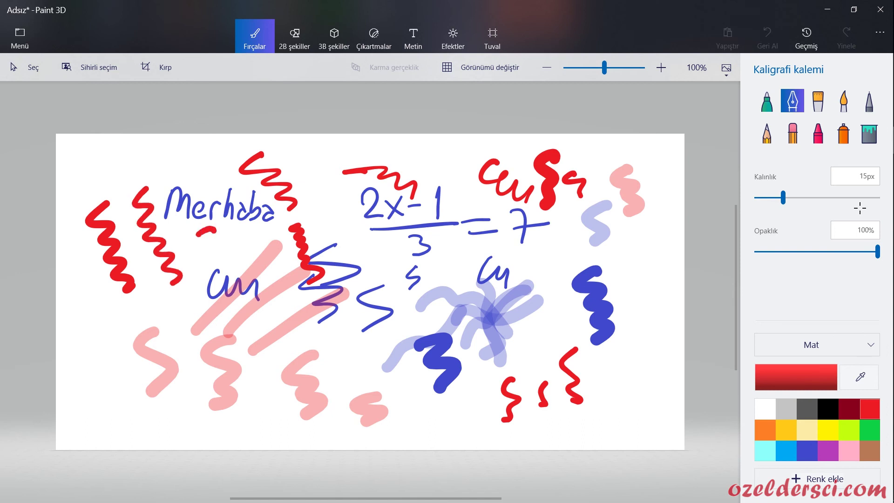